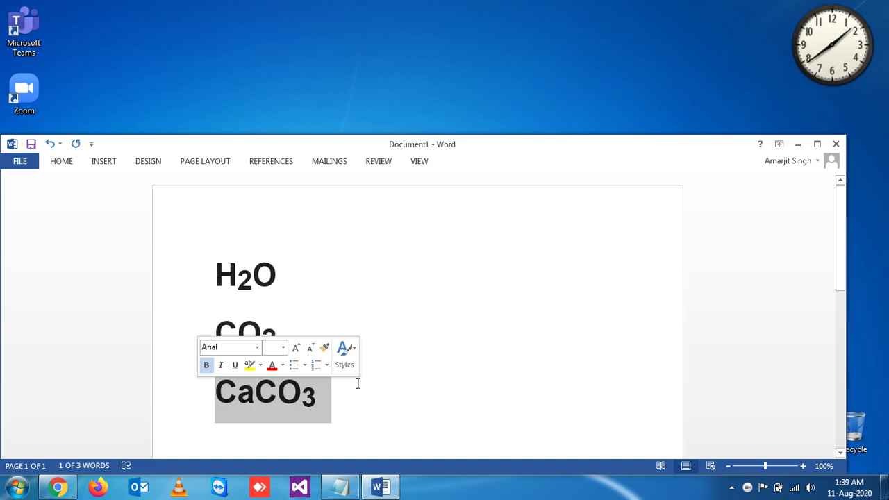
- Deselect the CaCO₃ line in the Word page listing H₂O, CO₂ and CaCO₃
left_click(292, 272)
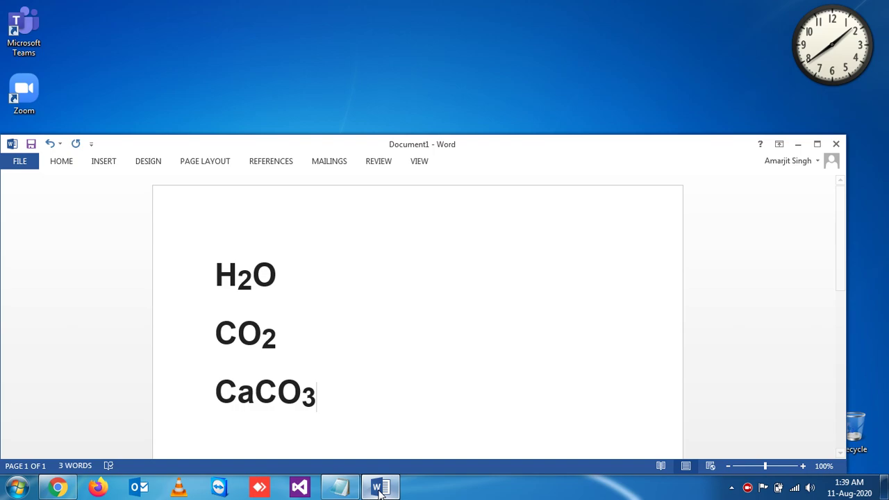
- Switch to Google Forms in Chrome, view the signed-in account, and start a blank form
key("alt+Tab")
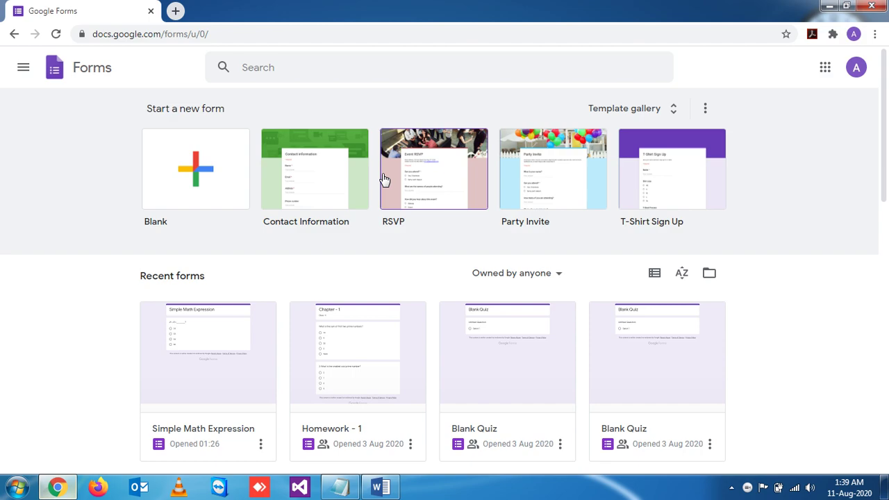
left_click(856, 67)
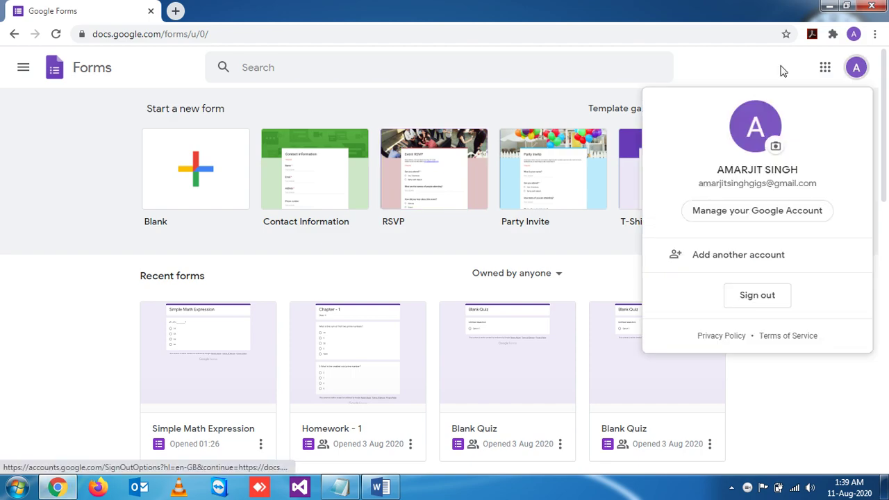
left_click(782, 70)
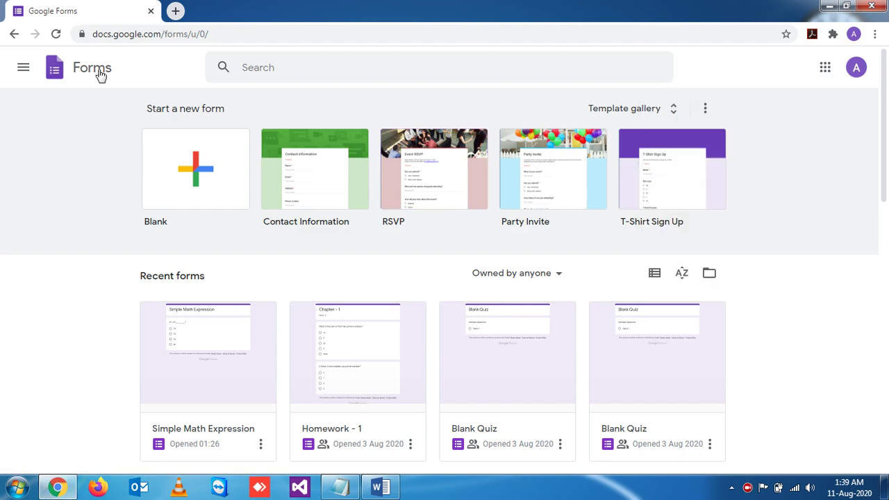
left_click(193, 174)
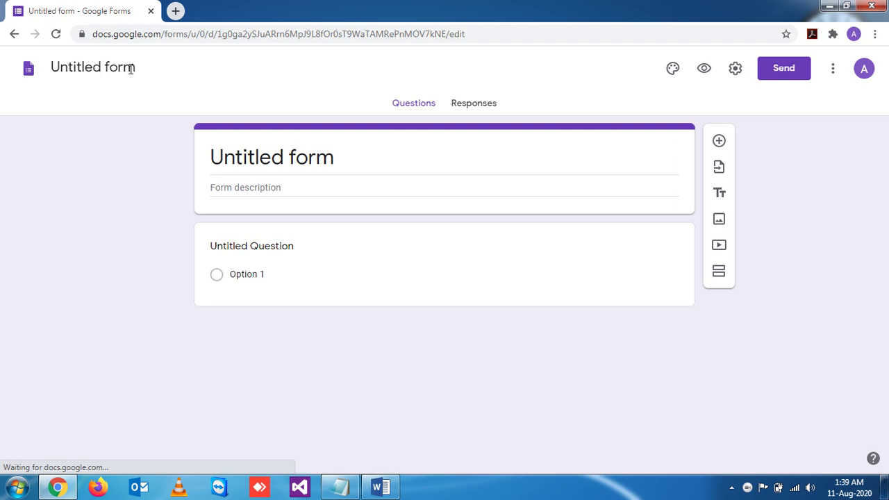
- Rename the untitled form to 'Chemical Formula'
left_click(131, 69)
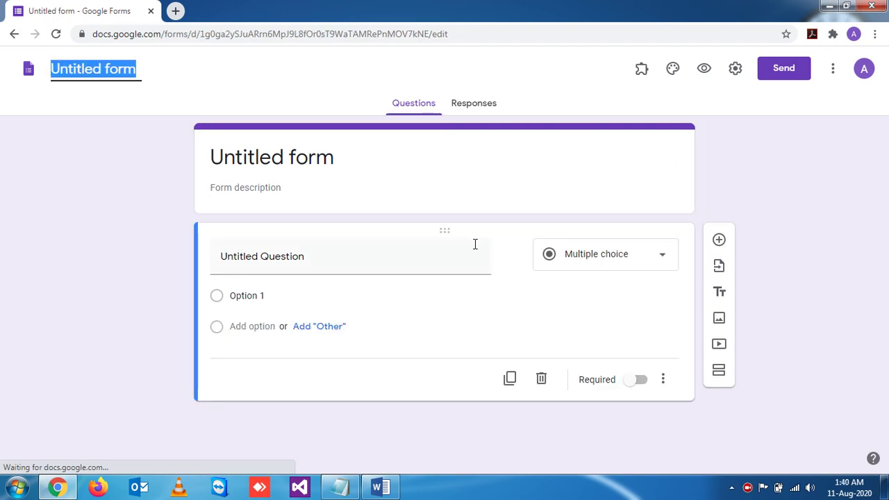
type("Chemical")
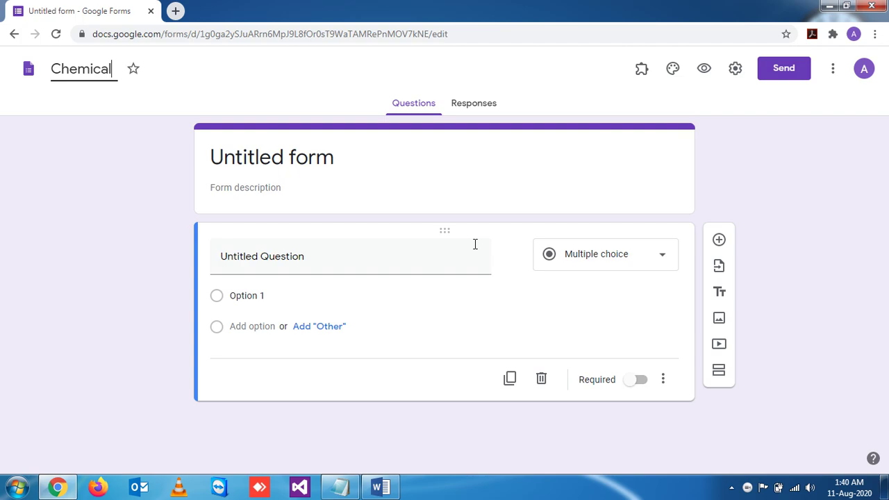
type(" Formula")
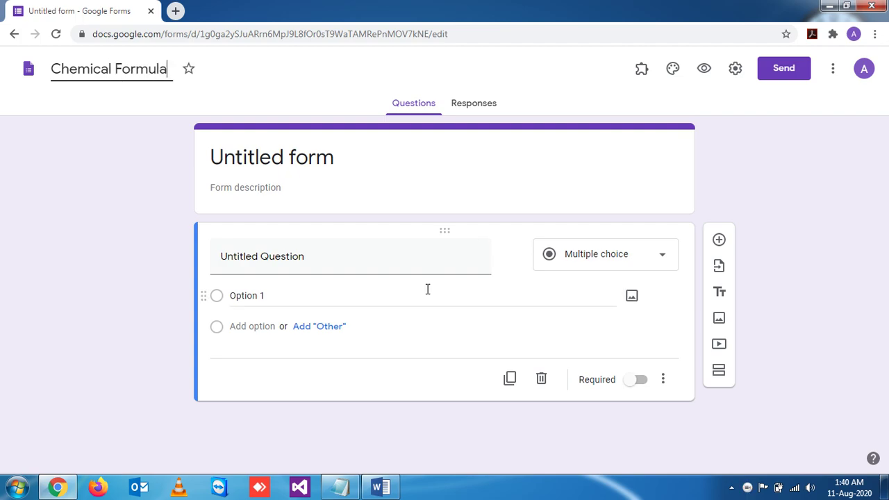
left_click(12, 190)
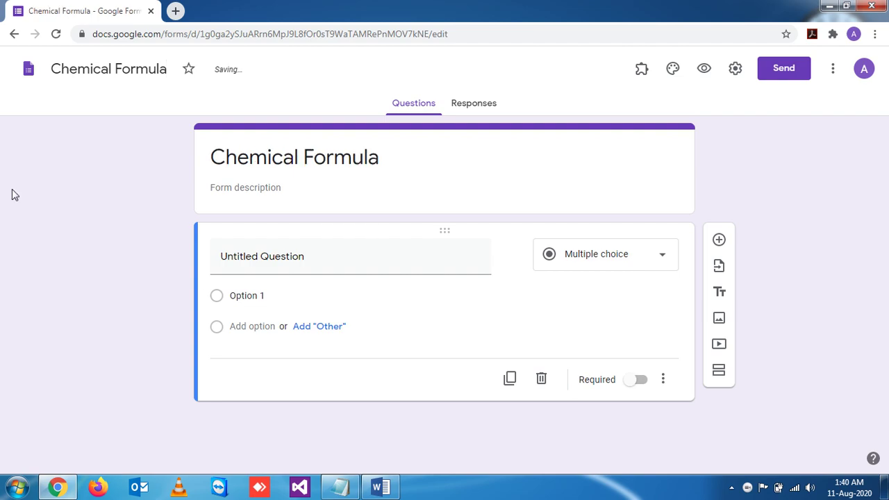
- Enter the question 'What is the chemical formula for Water?'
left_click(315, 260)
type("W")
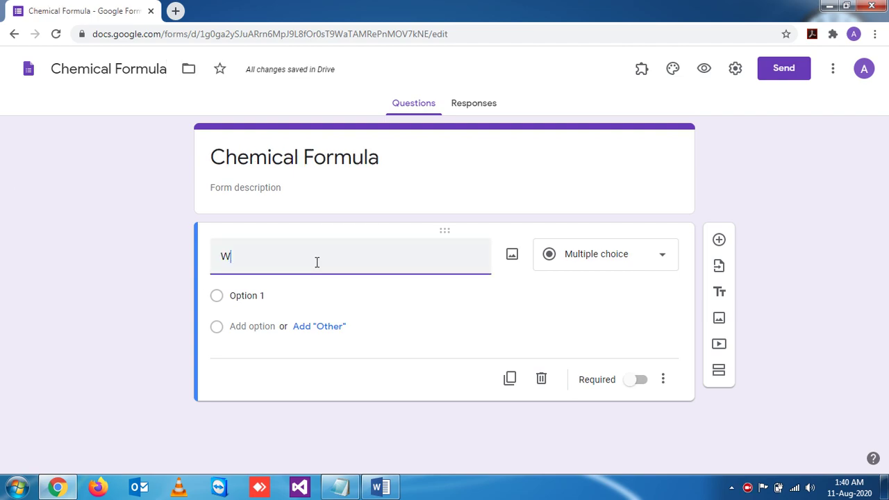
key("BackSpace")
type("What is ")
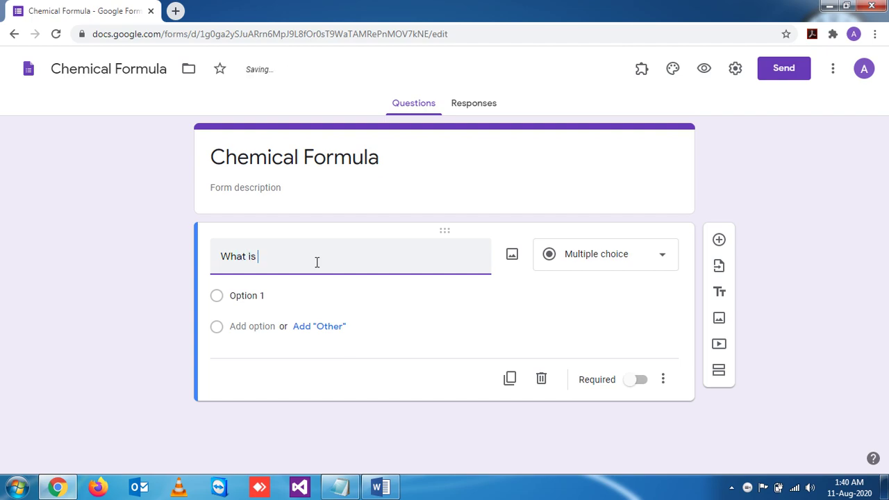
type("the ch")
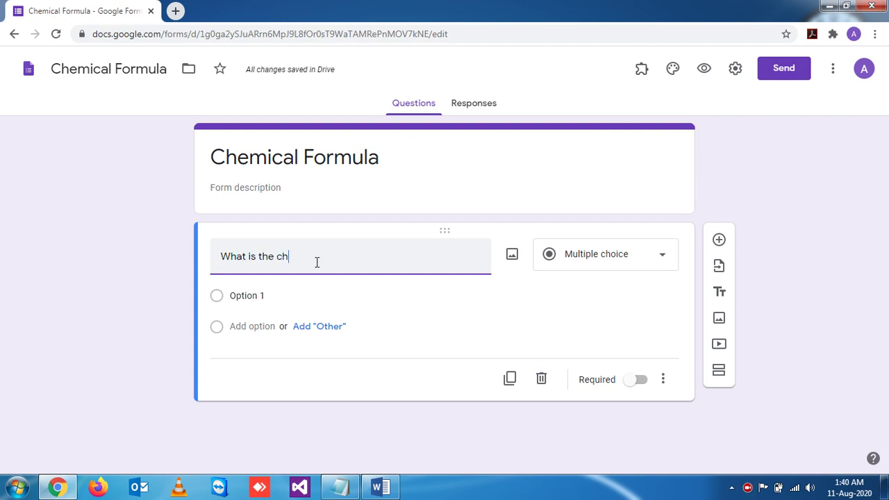
type("emical for")
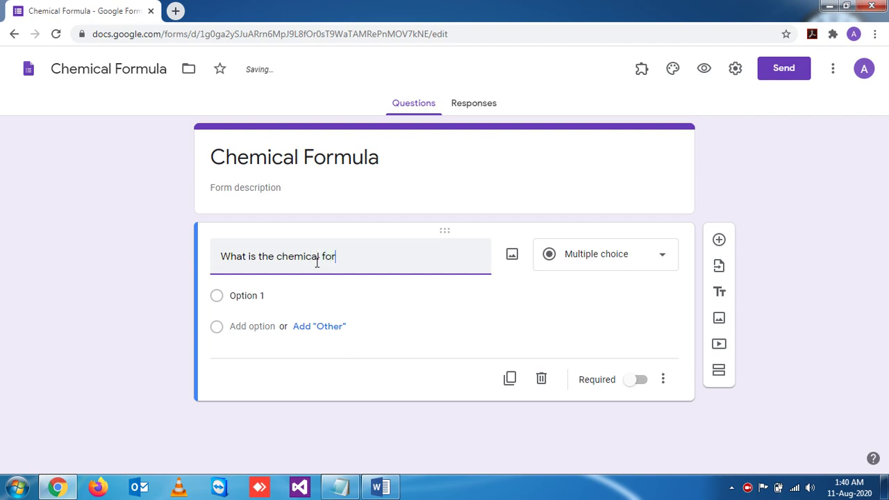
type("mula for Water?")
- Fill in answer options H2O, H3O and HO2
left_click(267, 295)
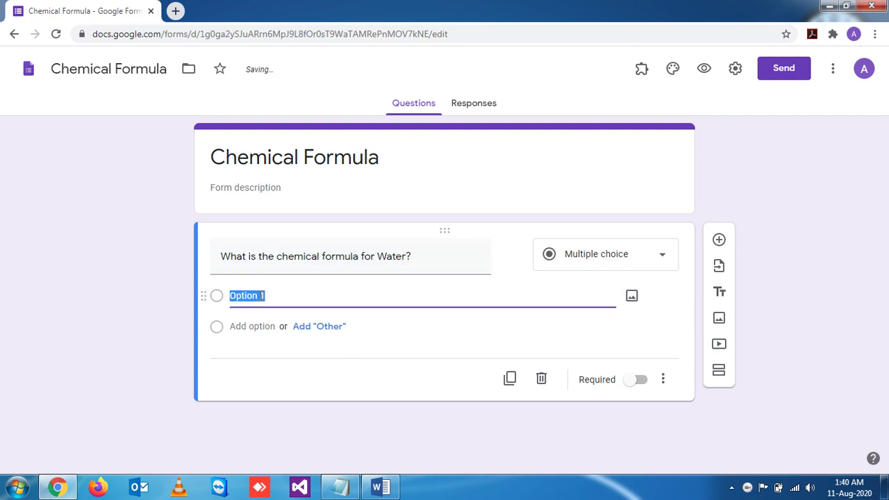
type("H2O")
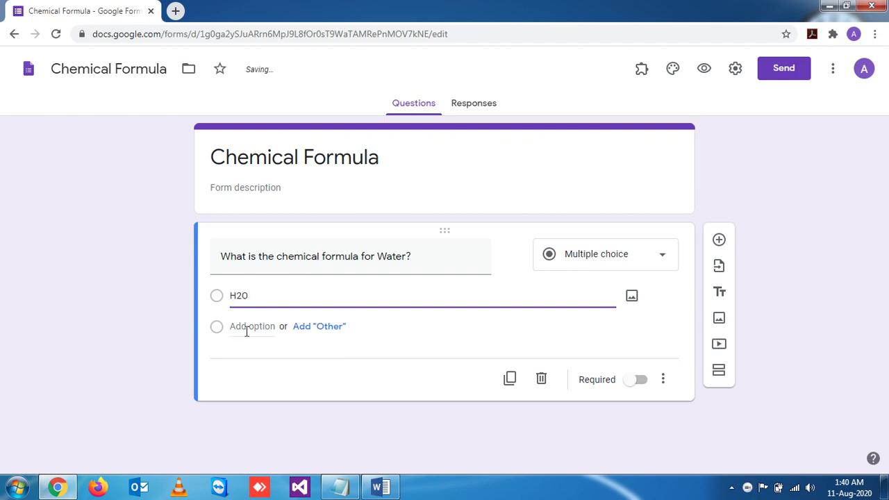
left_click(247, 327)
type("H")
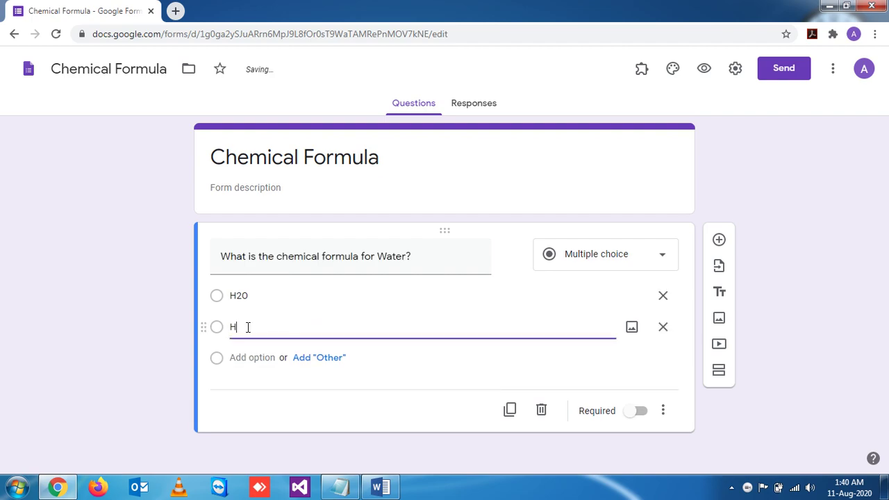
type("3O")
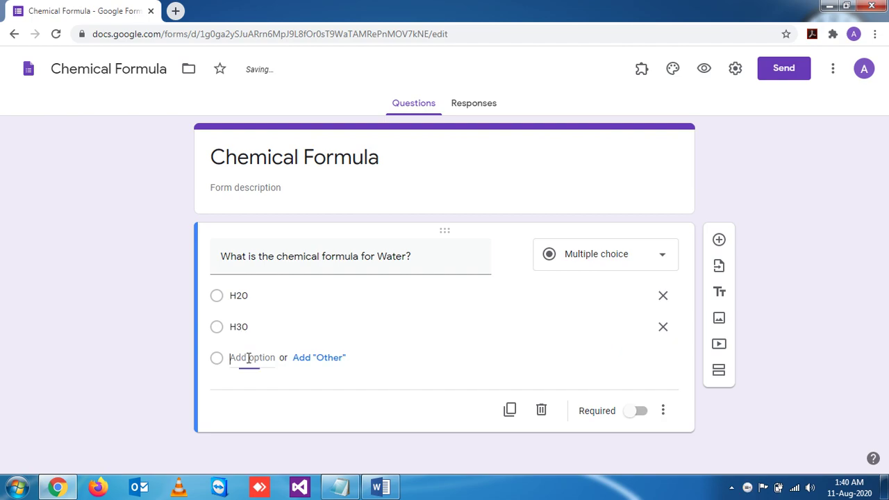
left_click(232, 357)
type("H")
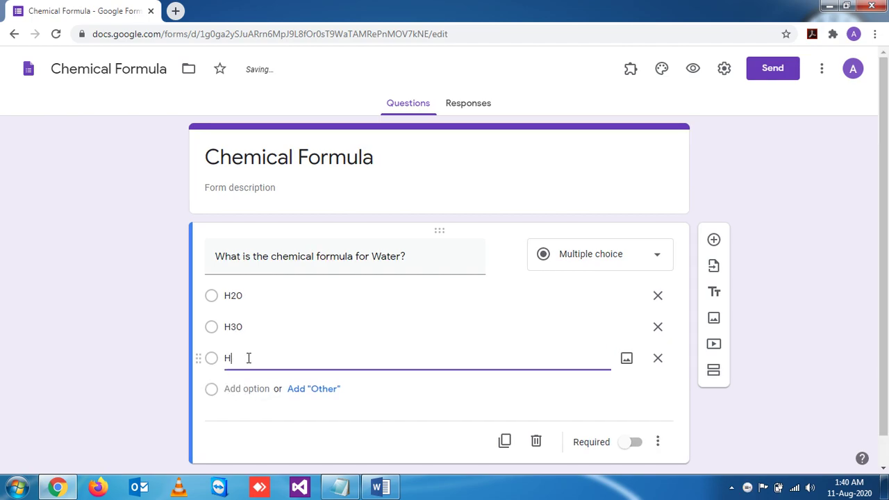
type("O2")
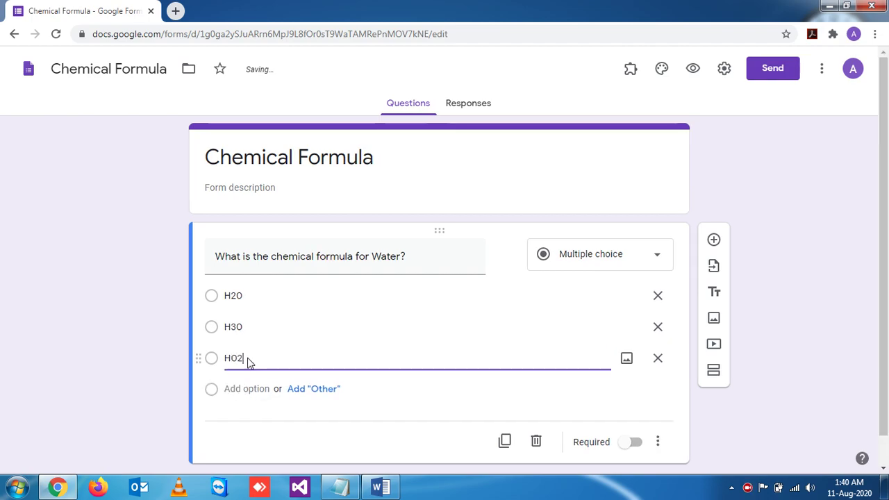
- Add a fourth option 2HO and bring the Word formula document back to front
left_click(235, 388)
type("2H")
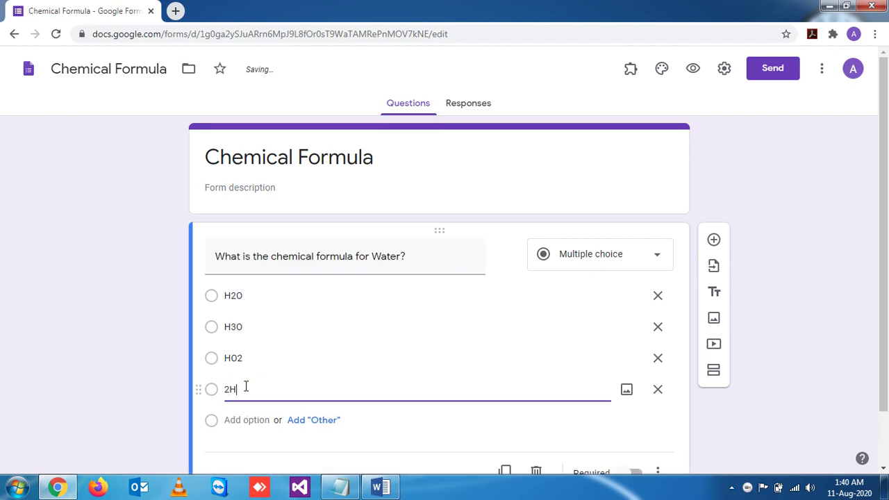
type("0")
key("BackSpace")
type("0")
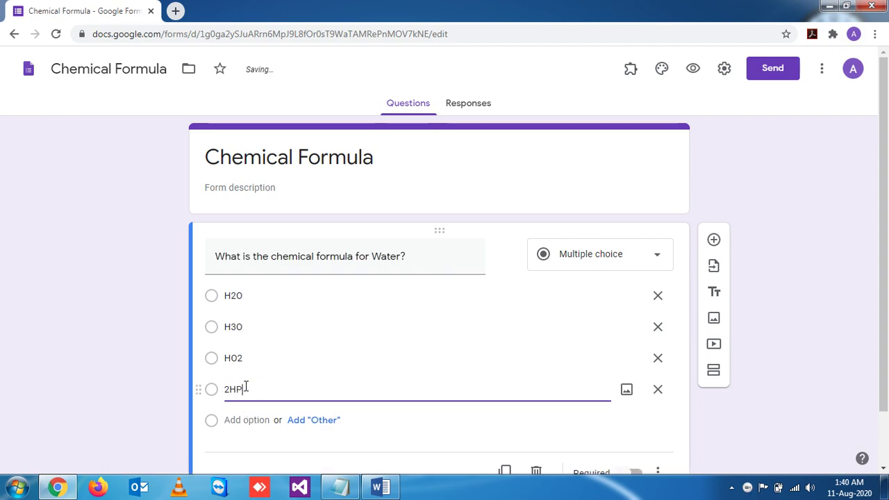
key("BackSpace")
type("O")
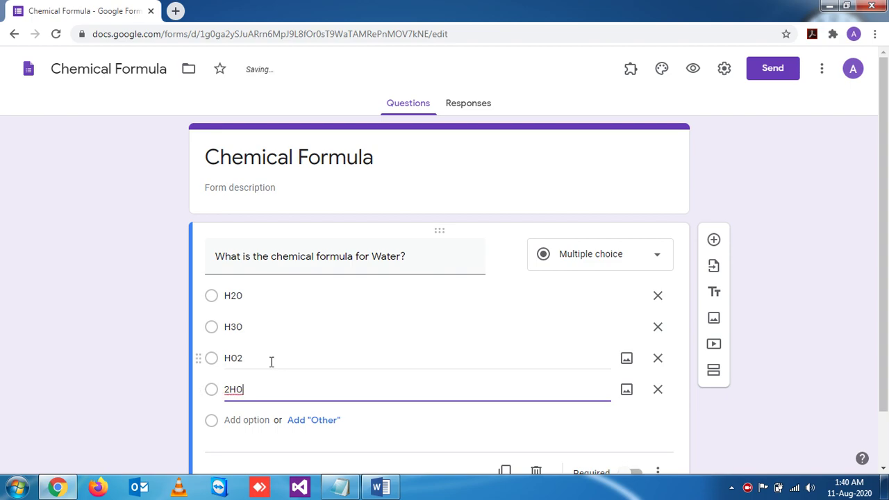
left_click(378, 489)
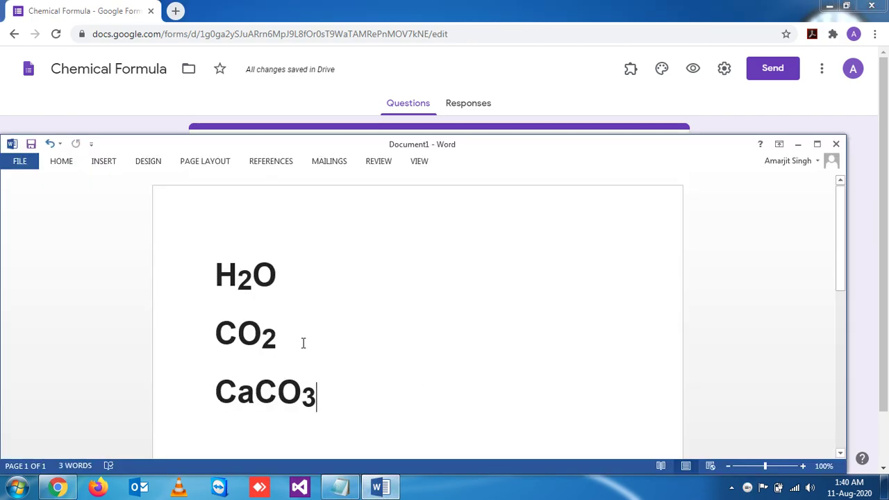
- Minimise the Word document to return to the Chemical Formula form
left_click(379, 489)
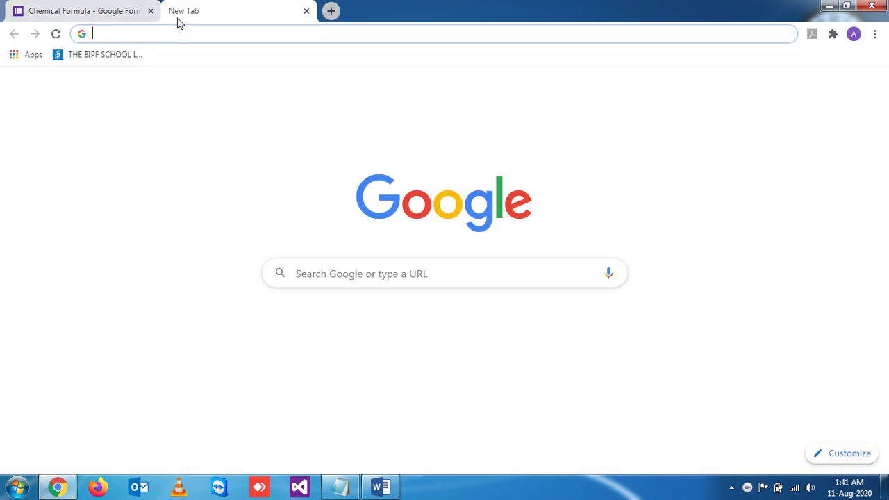
- Enter UNIcodeit.net in the new Chrome tab's address bar, replacing the mistaken entry
type("N")
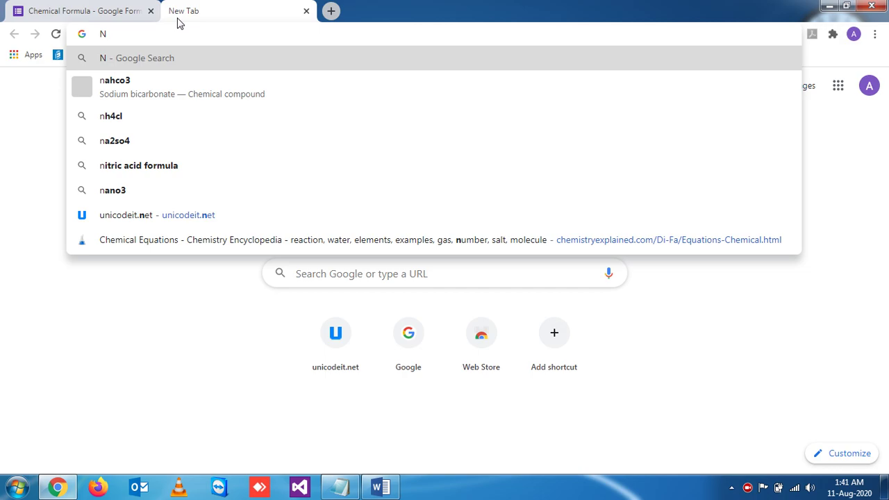
key("BackSpace")
type("CODENET")
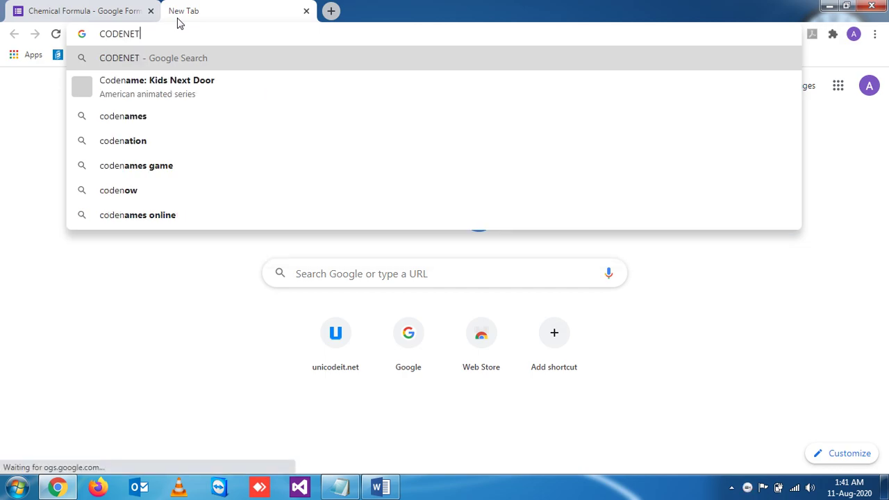
key("Escape")
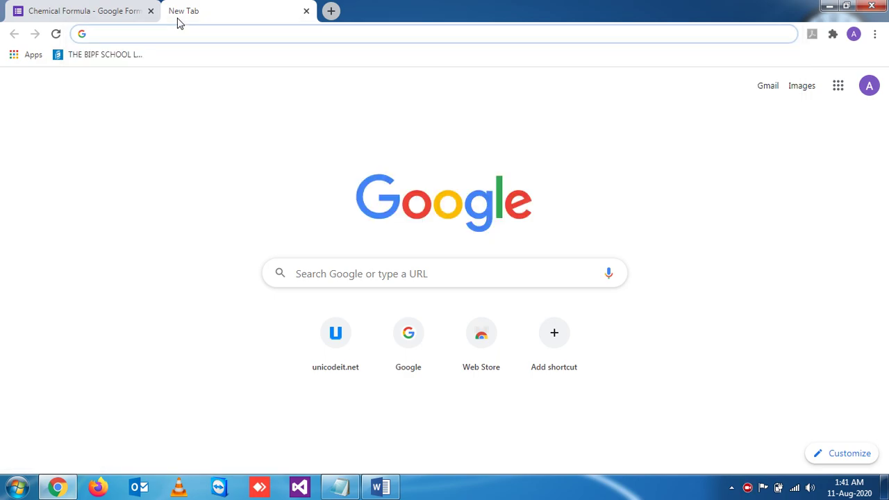
type("UNIcodeit.net")
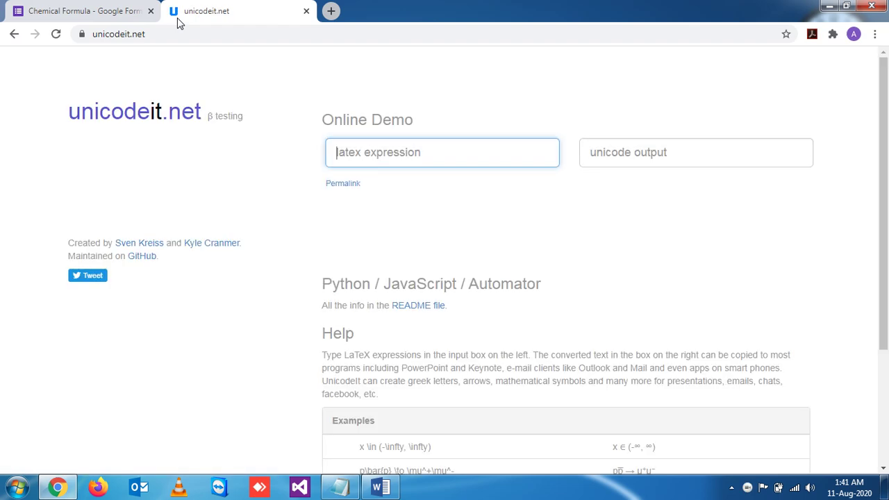
- Convert H_2O to H₂O on unicodeit.net and select the output for copying
type("H")
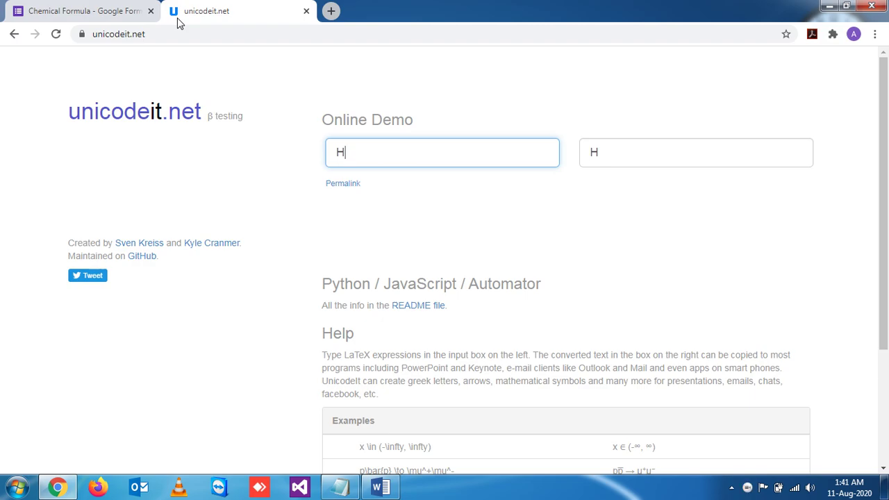
type("_2O")
left_click(640, 208)
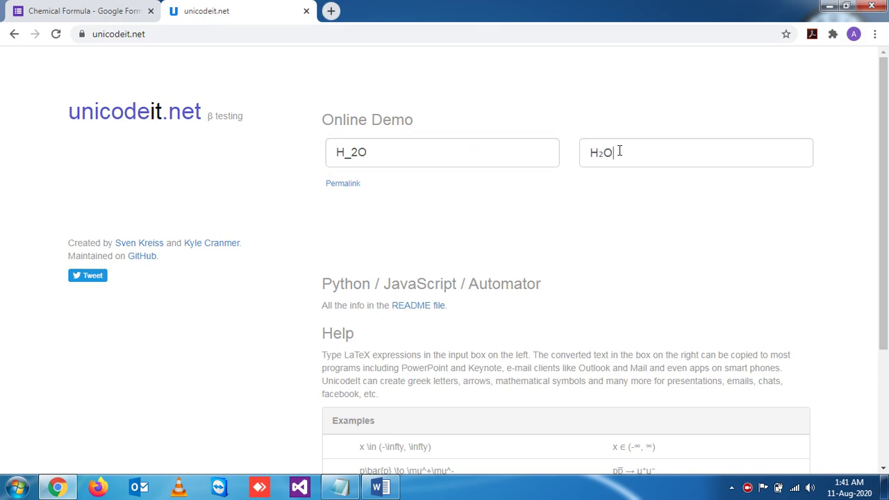
left_click_drag(621, 148, 548, 150)
key("ctrl+c")
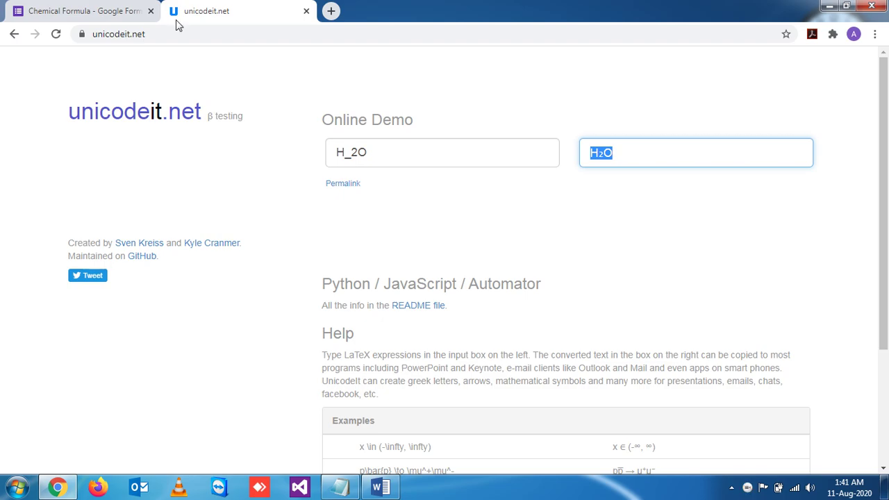
- Replace the first option's plain H20 with the subscripted H₂O
left_click(104, 11)
double_click(249, 296)
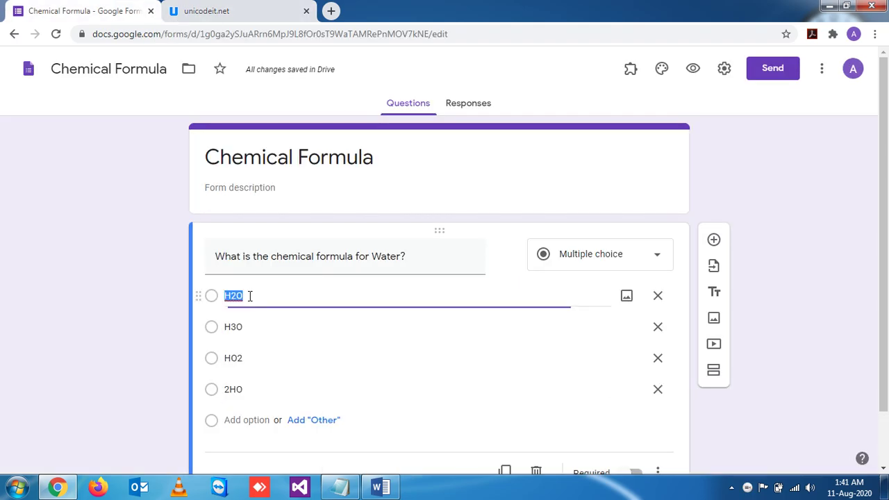
key("ctrl+v")
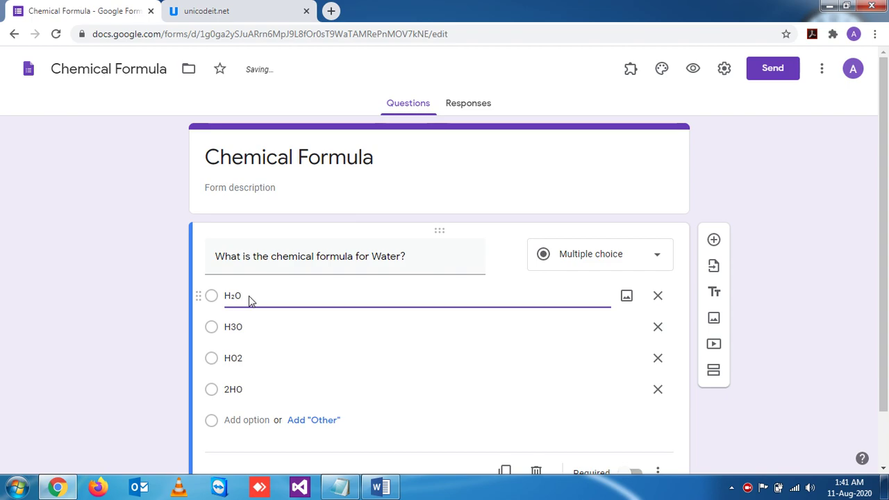
double_click(262, 327)
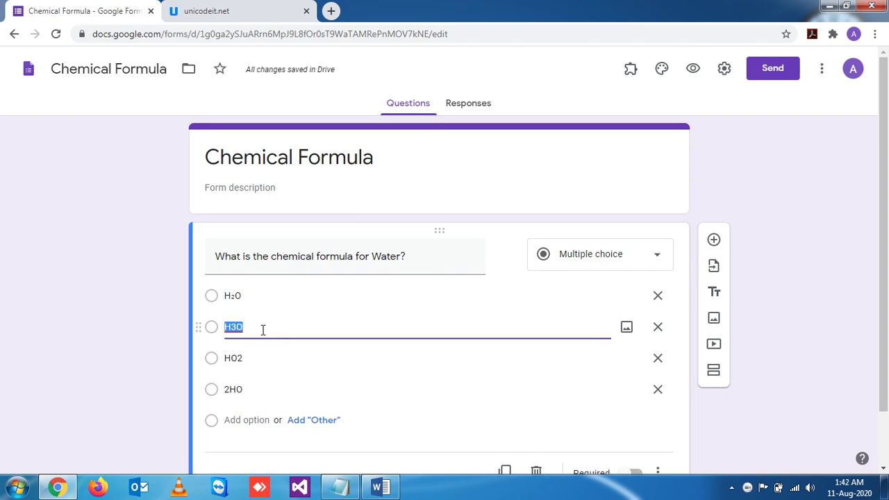
- Convert H_3O on unicodeit.net and paste H₃O over the second option
left_click(258, 10)
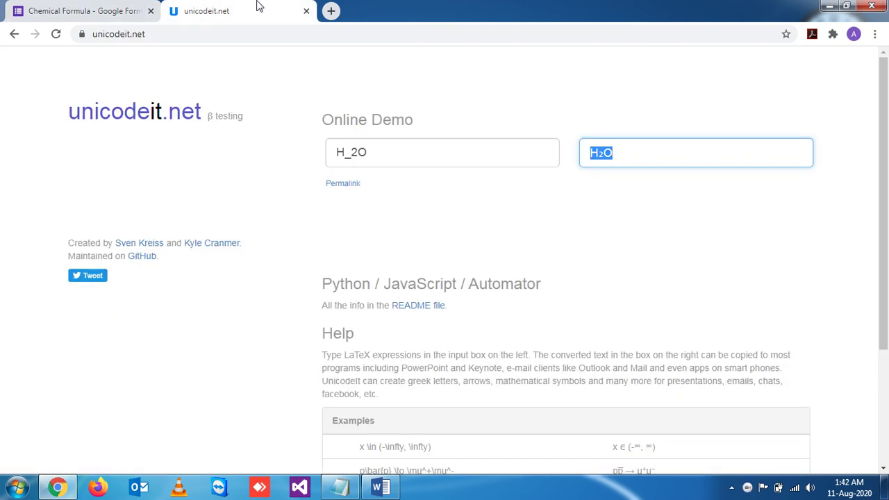
left_click_drag(371, 153, 250, 159)
type("H")
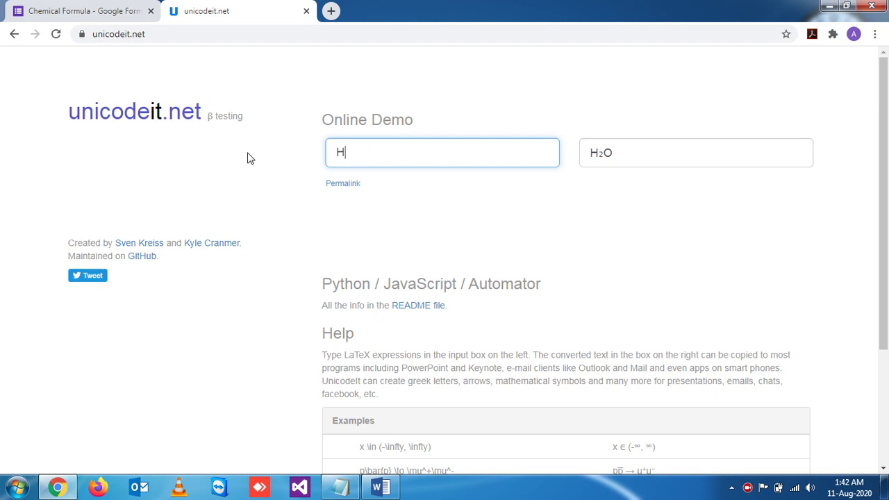
type("_3O")
left_click_drag(632, 148, 514, 153)
key("ctrl+c")
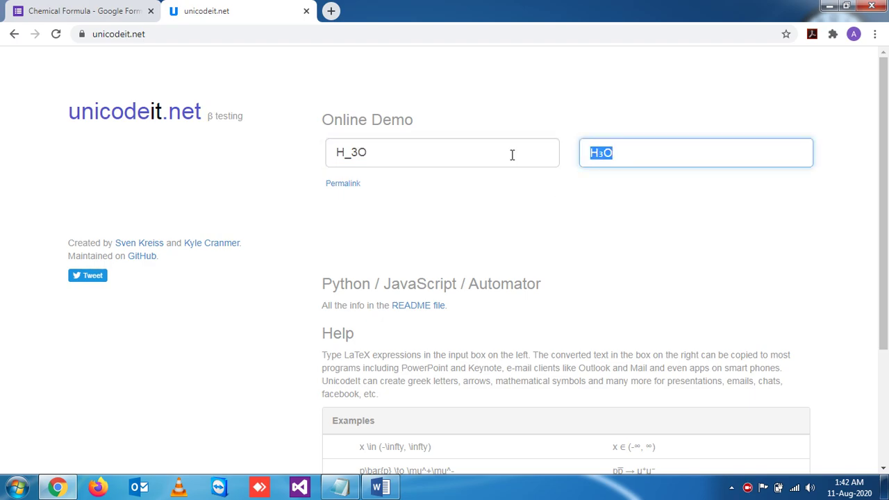
left_click(65, 4)
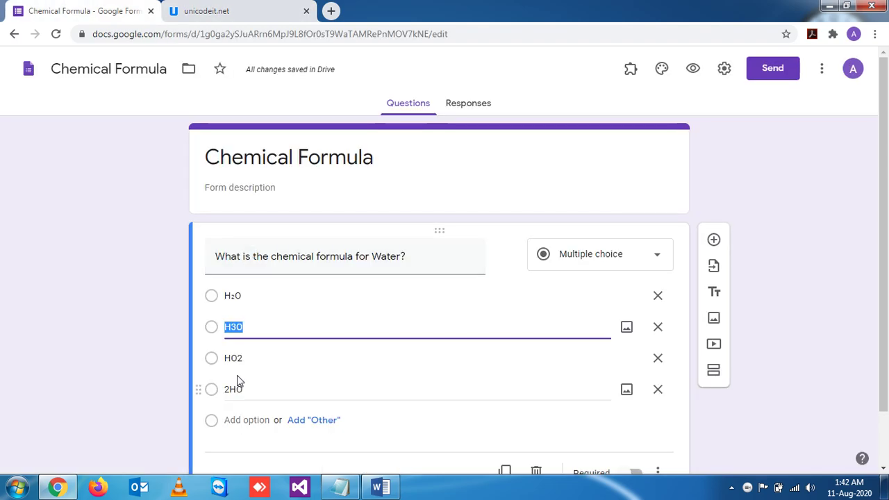
key("ctrl+v")
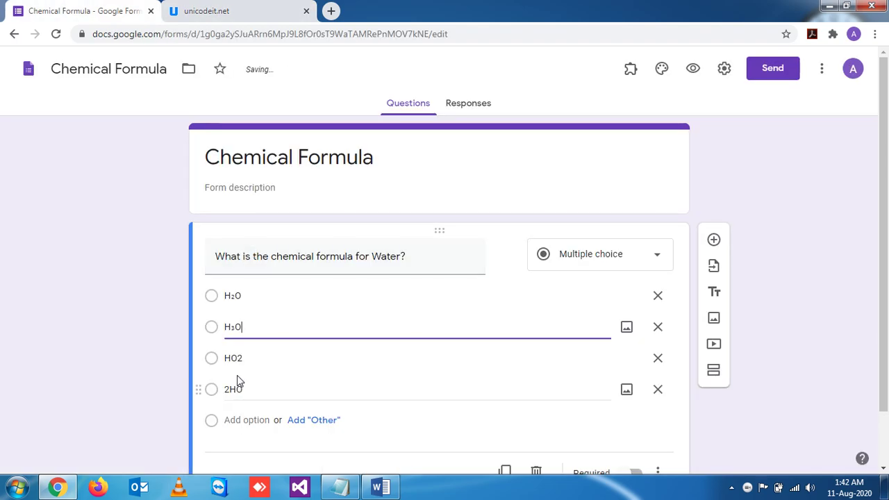
- Convert HO_2 on unicodeit.net and paste HO₂ over the third option
left_click(267, 10)
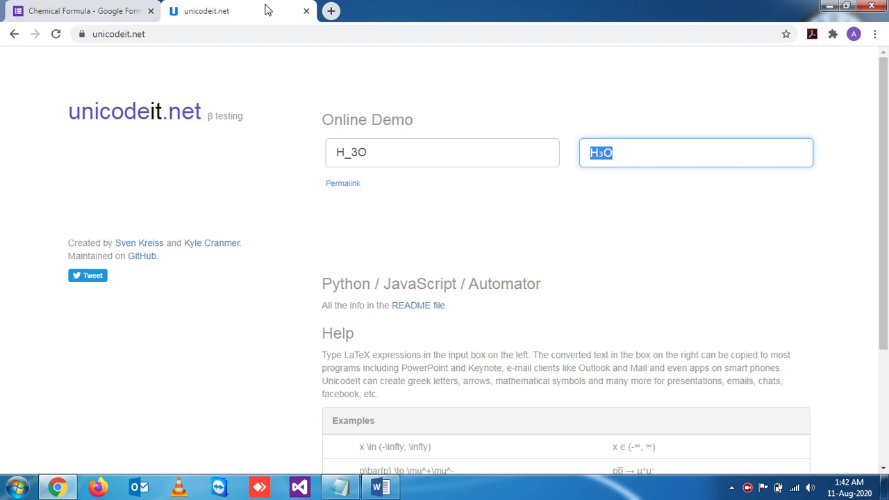
key("shift+Tab")
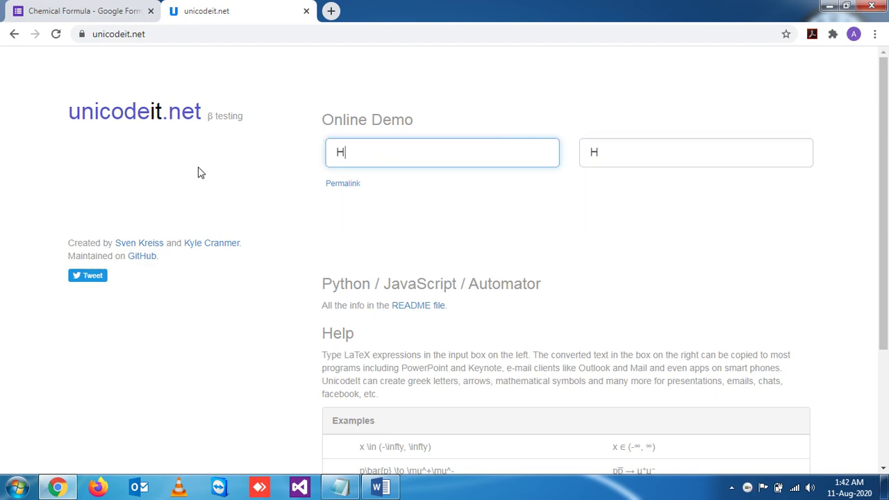
type("O_2")
left_click(628, 154)
key("ctrl+c")
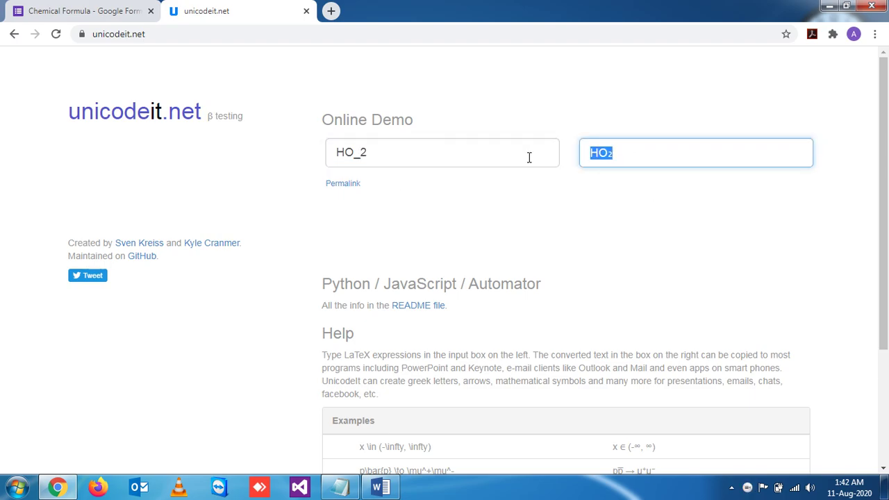
left_click(104, 10)
left_click(252, 361)
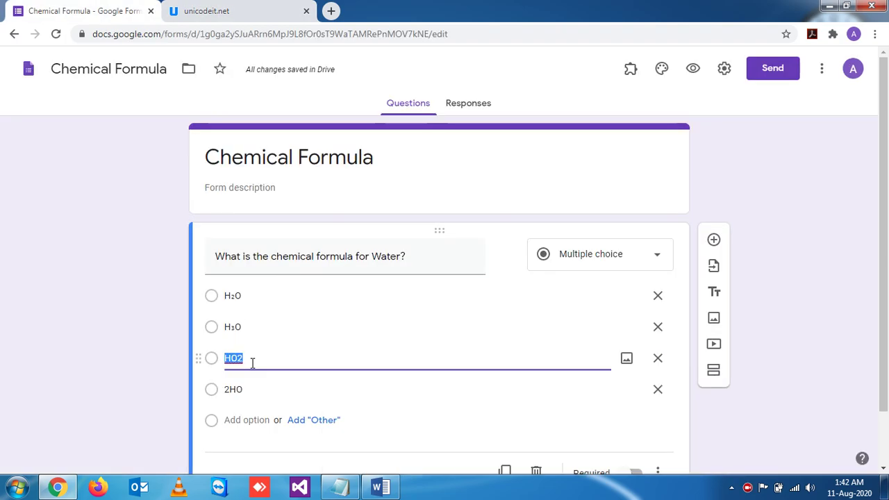
key("ctrl+v")
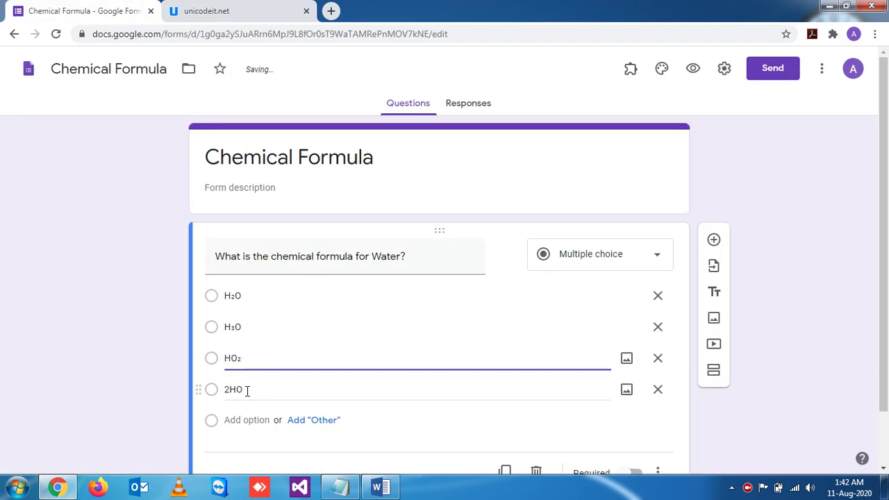
- Delete the 2HO option and add a fourth option 'None'
left_click(246, 391)
left_click(659, 390)
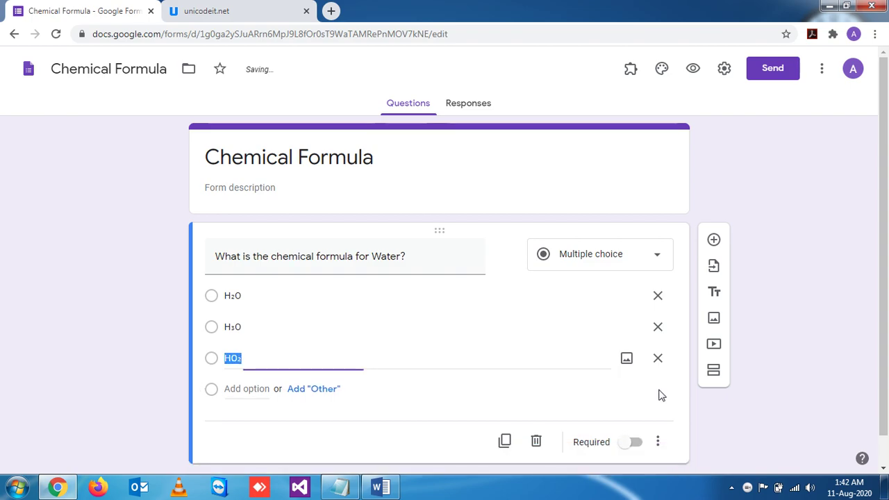
left_click(247, 390)
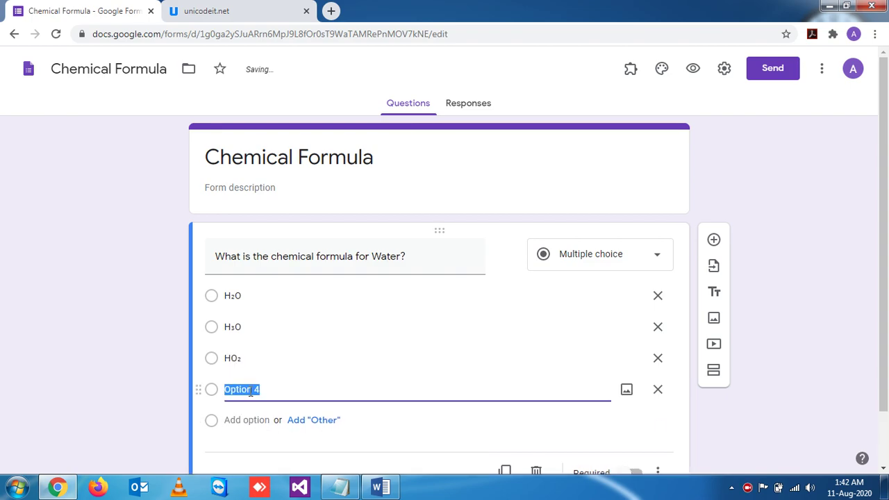
type("HO")
key("BackSpace")
key("BackSpace")
type("Non")
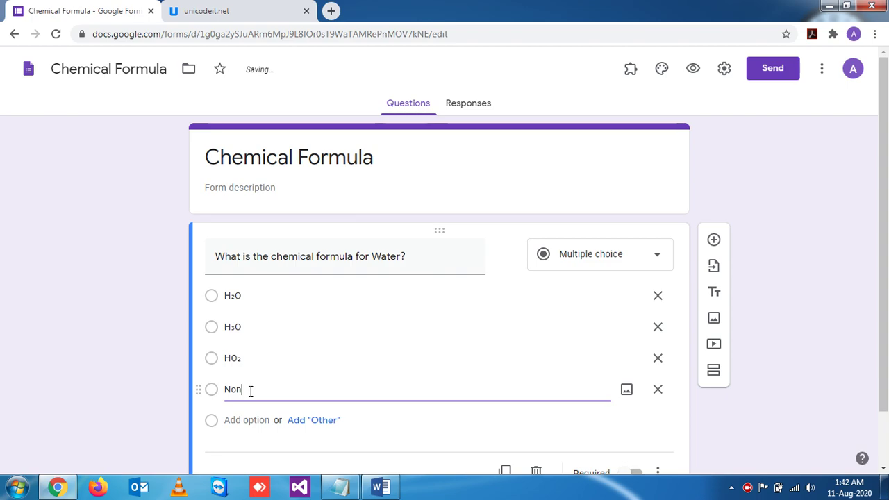
type("e")
left_click(124, 404)
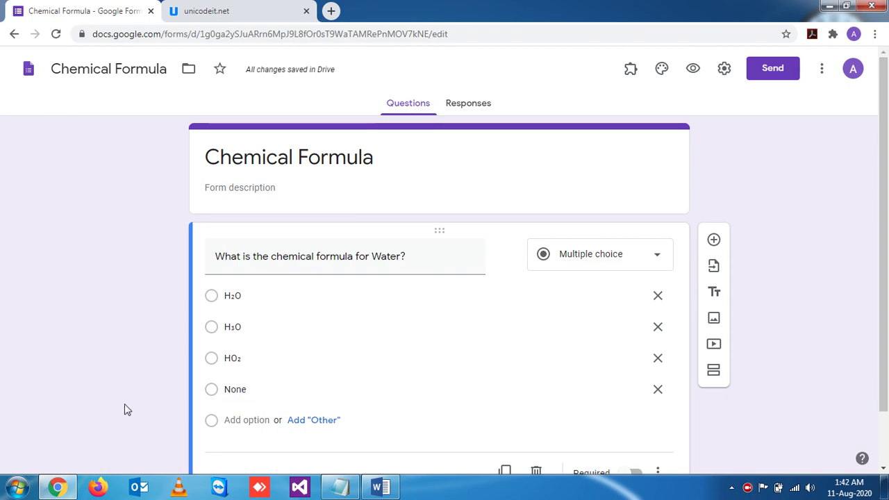
- Check the H₂O, H₃O, HO₂ and None option texts against the converter
left_click(254, 299)
double_click(254, 299)
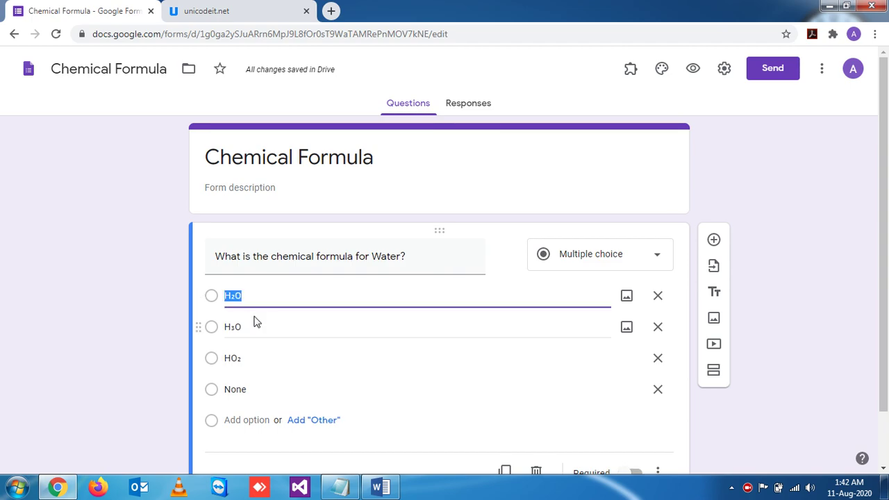
double_click(257, 324)
double_click(260, 353)
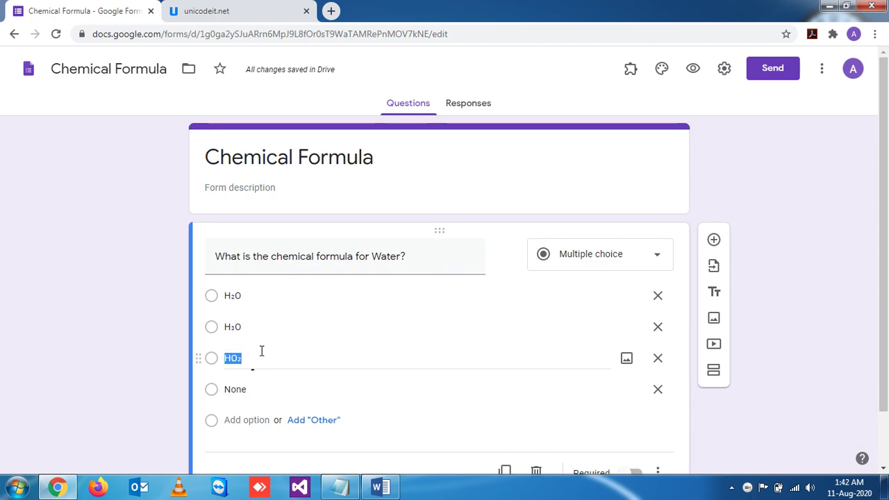
double_click(268, 387)
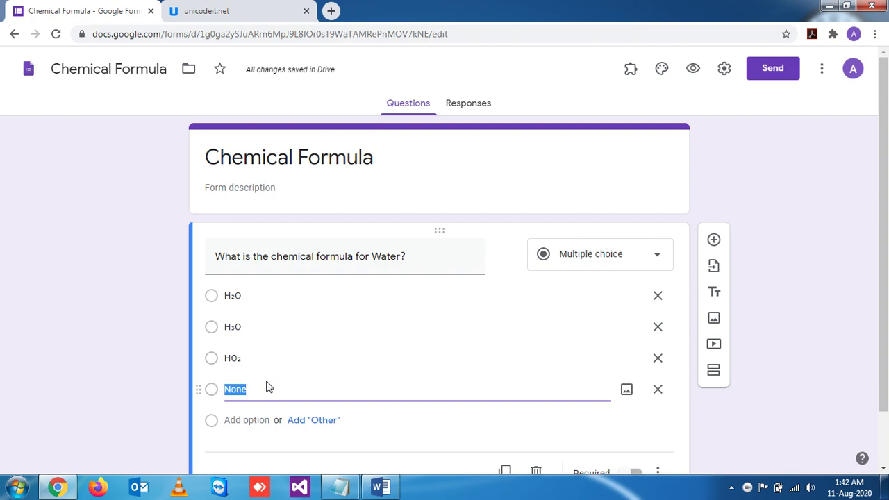
left_click(252, 17)
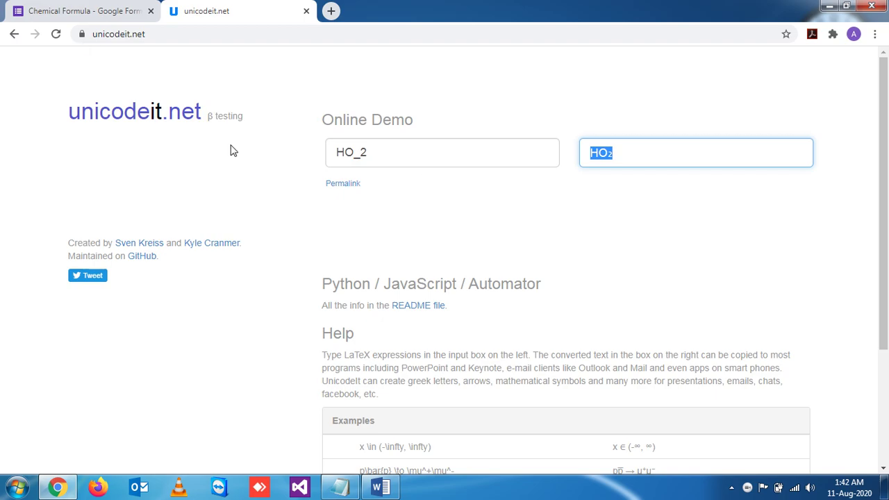
left_click(72, 8)
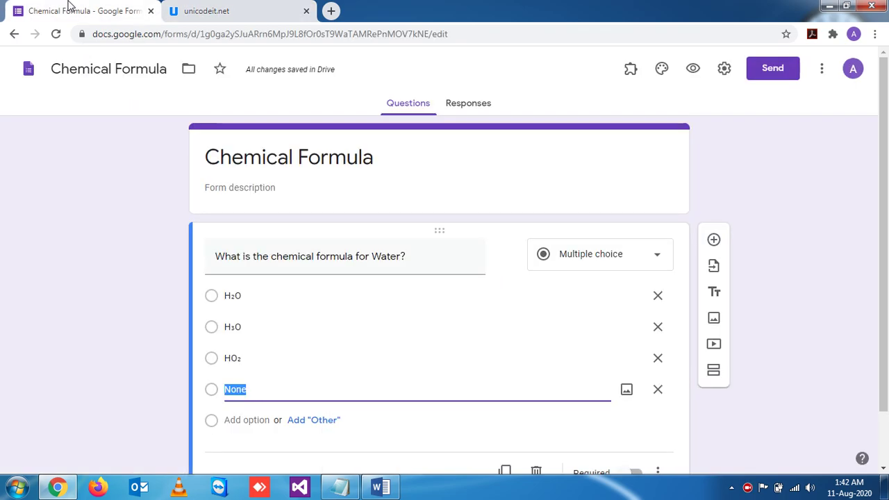
- Preview the Chemical Formula form and select H₂O from the subscripted options H₂O, H₃O, HO₂, None
left_click(609, 308)
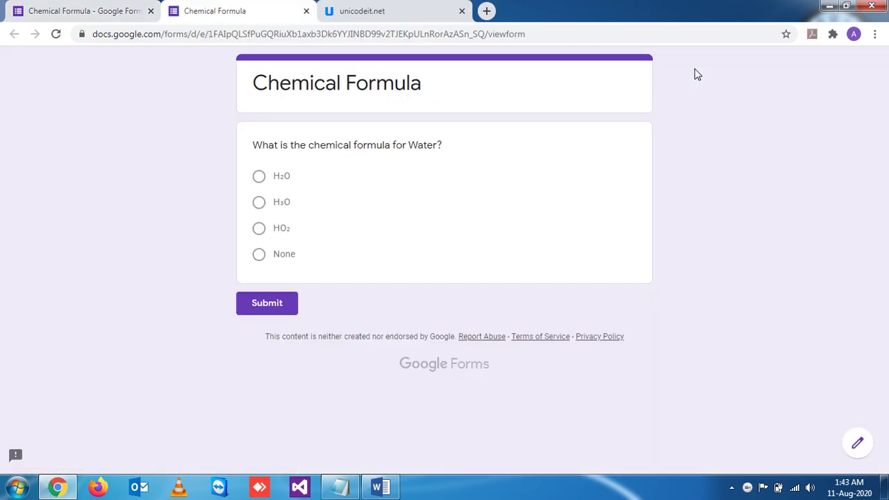
left_click(268, 182)
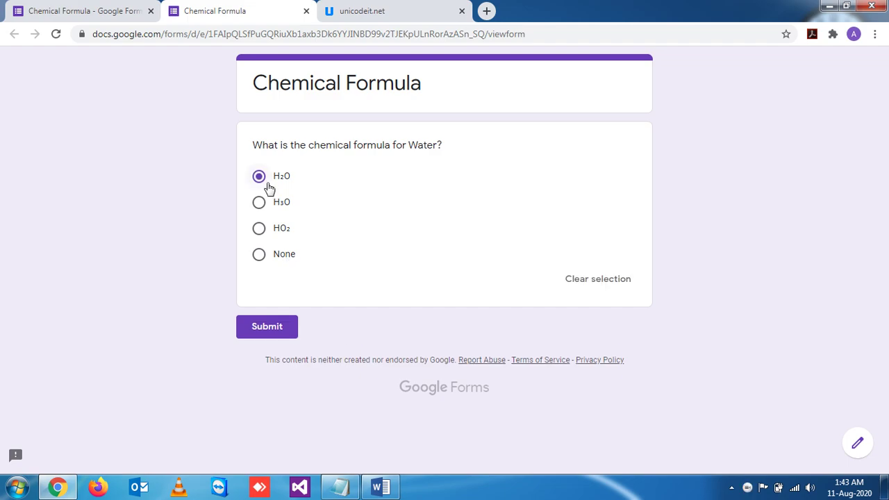